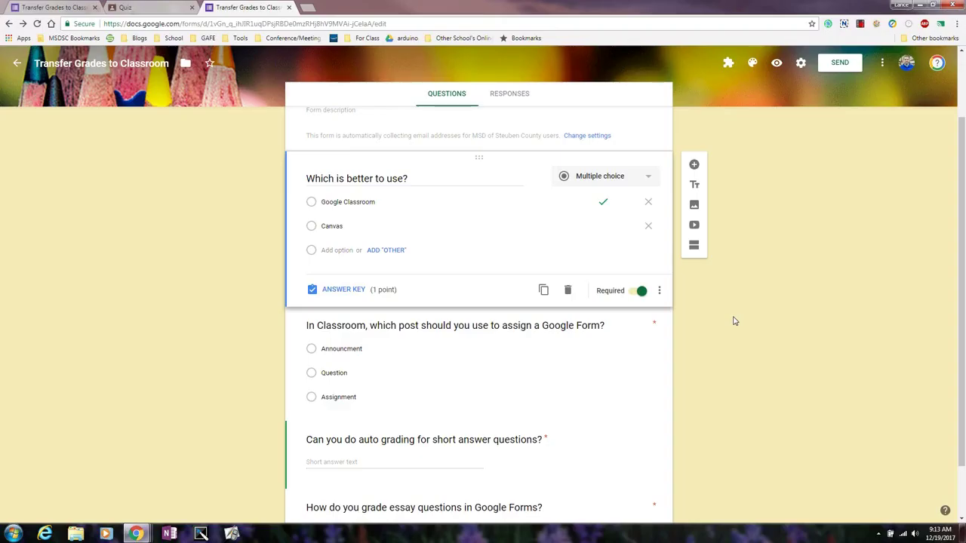
Look through the form's Quiz, General and sign-in settings, then close them unchanged.
left_click(800, 63)
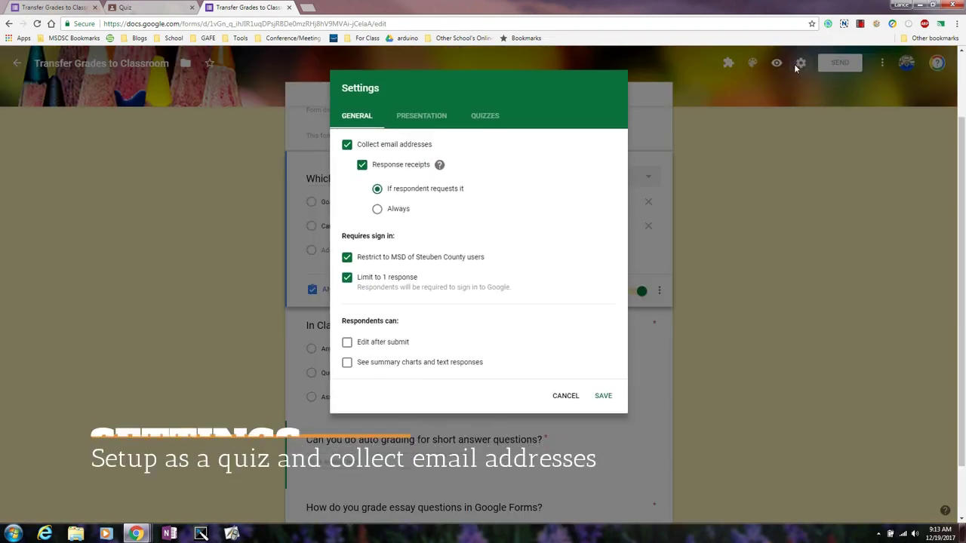
left_click(505, 118)
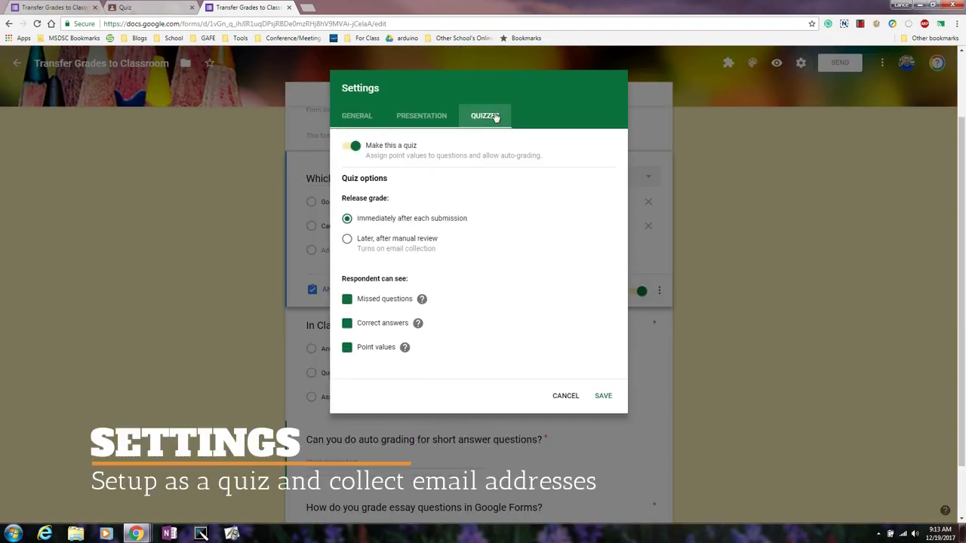
left_click(446, 119)
left_click(366, 114)
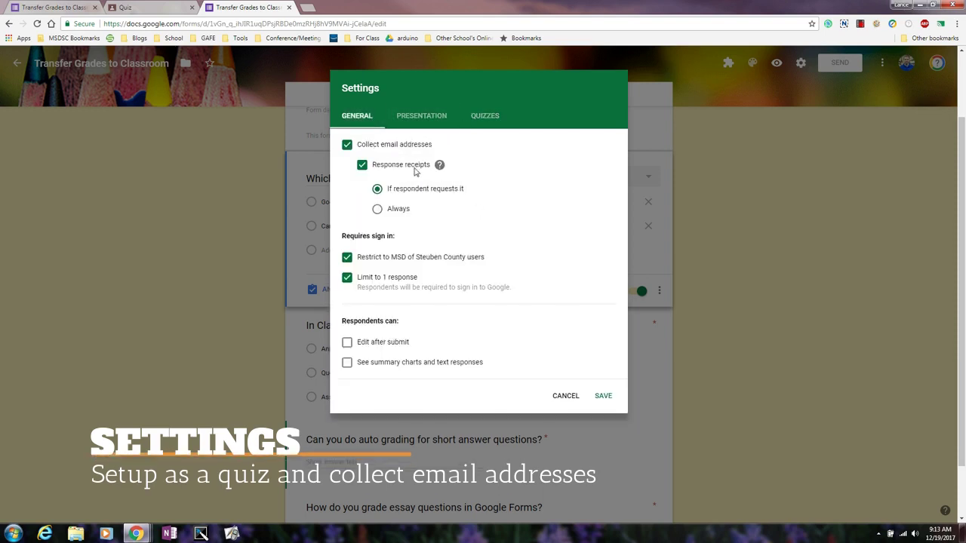
left_click(565, 396)
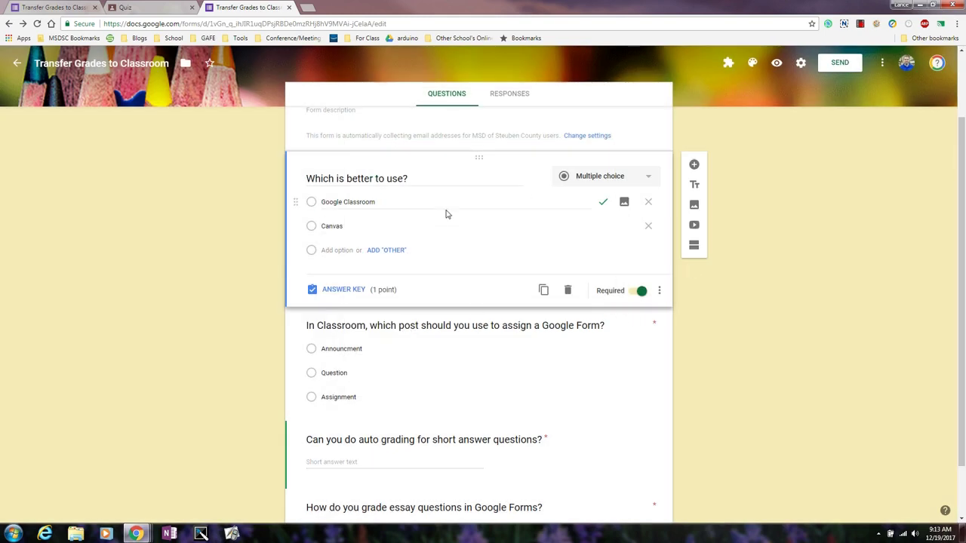
Show question one's answer key with Google Classroom correct, then open the Classroom-post question.
scroll(752, 309, "up", 2)
scroll(755, 309, "down", 2)
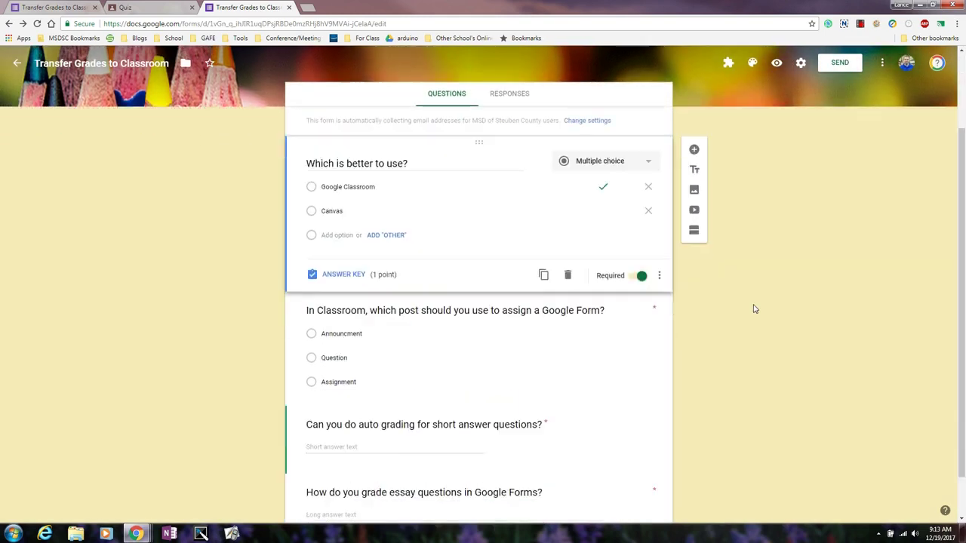
scroll(755, 309, "up", 3)
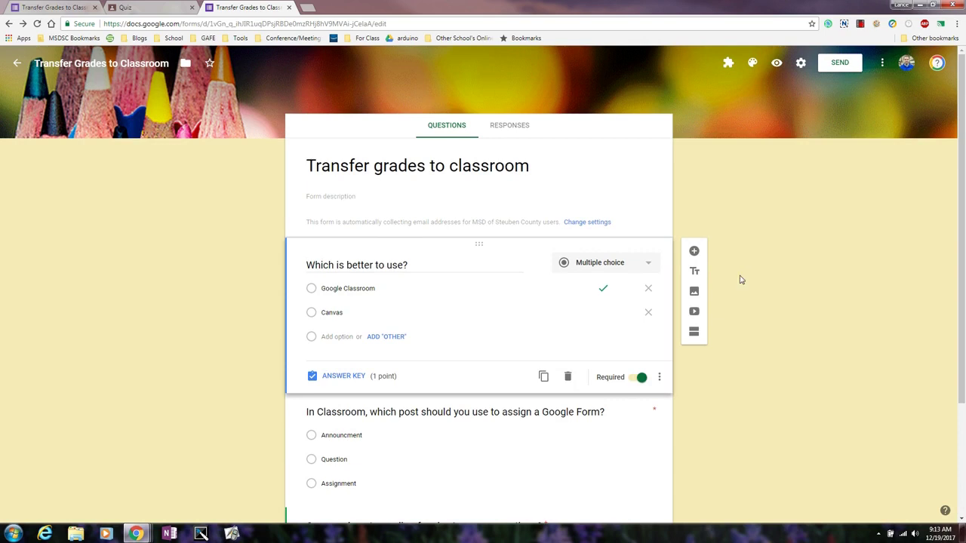
scroll(754, 302, "down", 2)
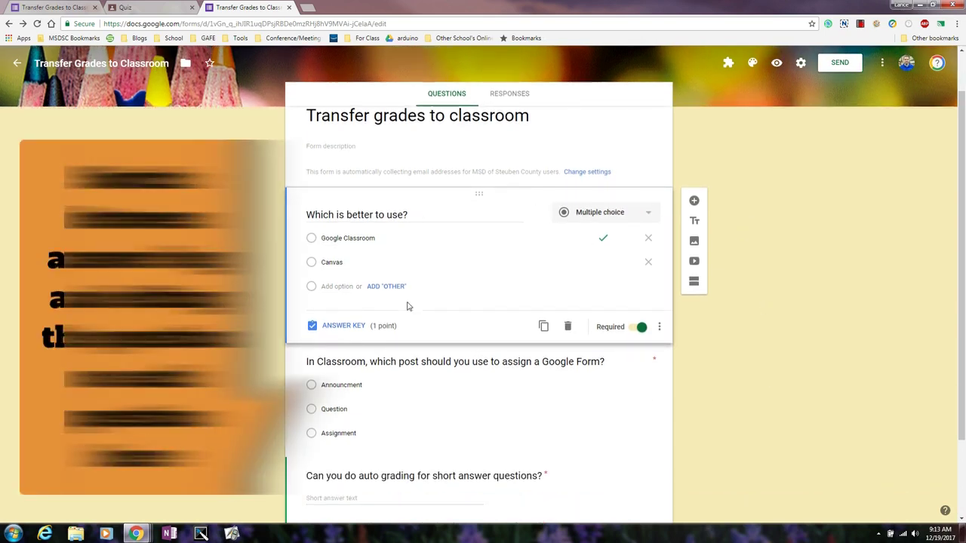
left_click(341, 326)
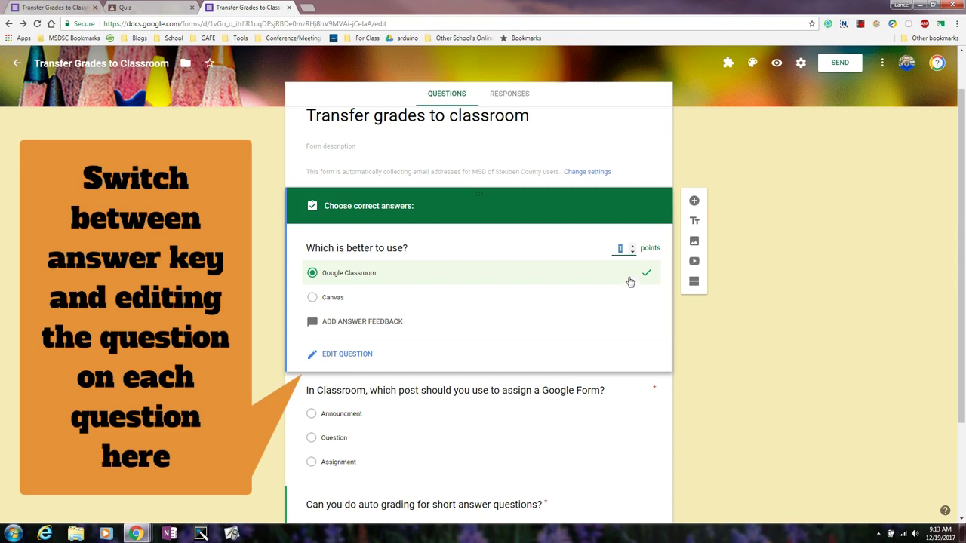
scroll(493, 381, "down", 3)
left_click(420, 316)
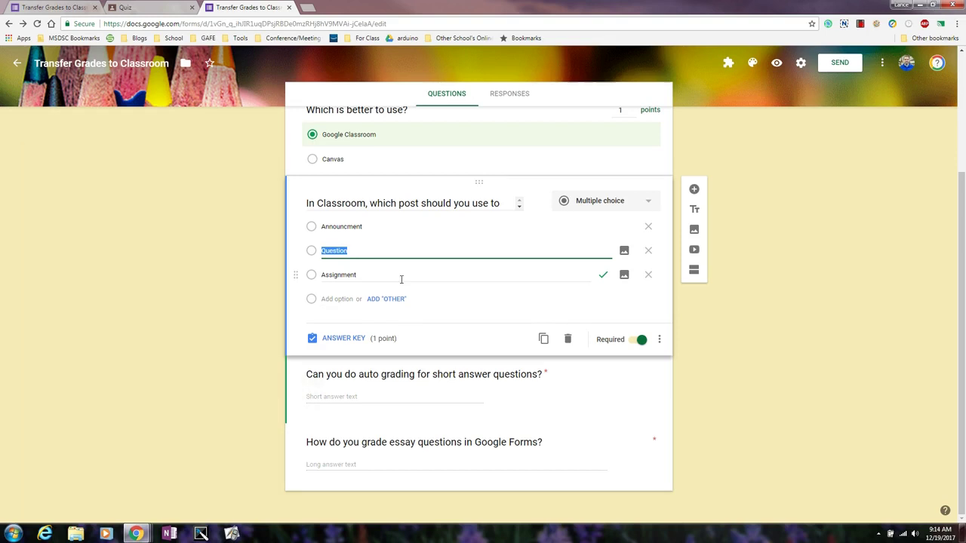
Append 'questions?' to the auto-grading question's title and show its Yes, Yup, Correct answer key.
left_click(520, 401)
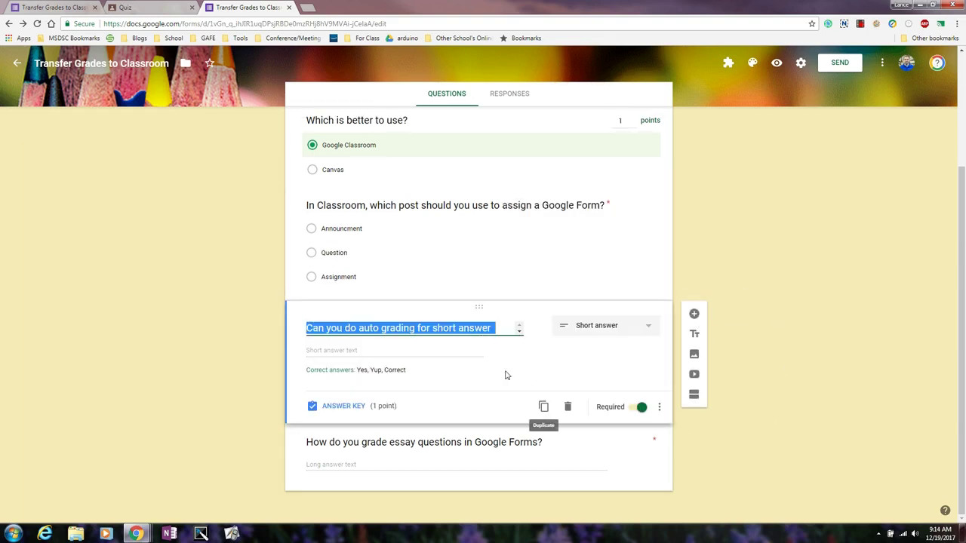
left_click(494, 327)
type("questions?")
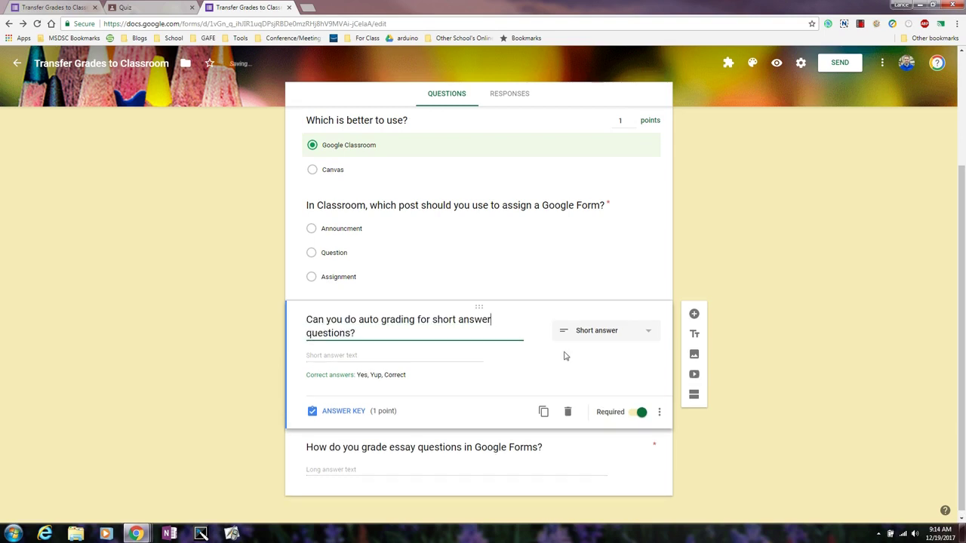
left_click(238, 360)
left_click(352, 411)
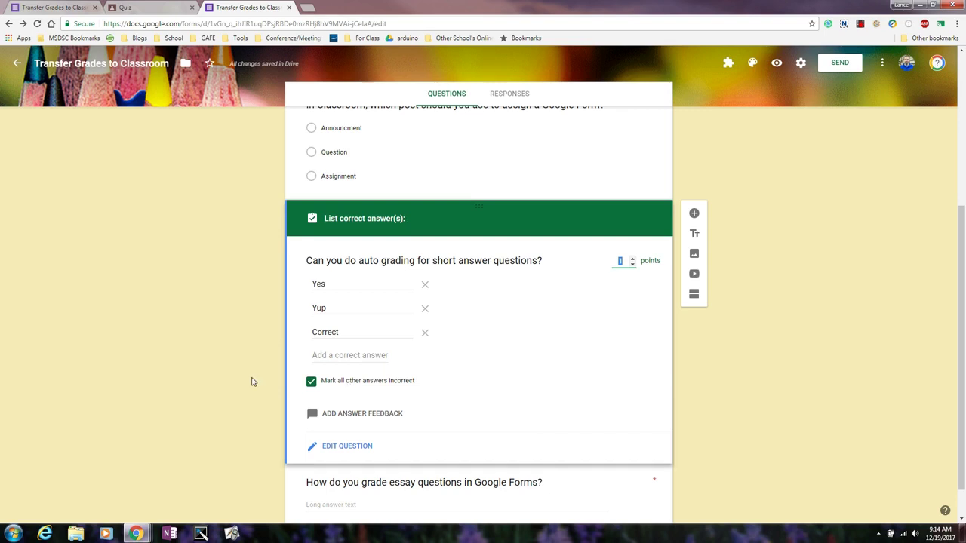
scroll(253, 382, "down", 1)
Add a new short-answer question below the essay question.
left_click(446, 460)
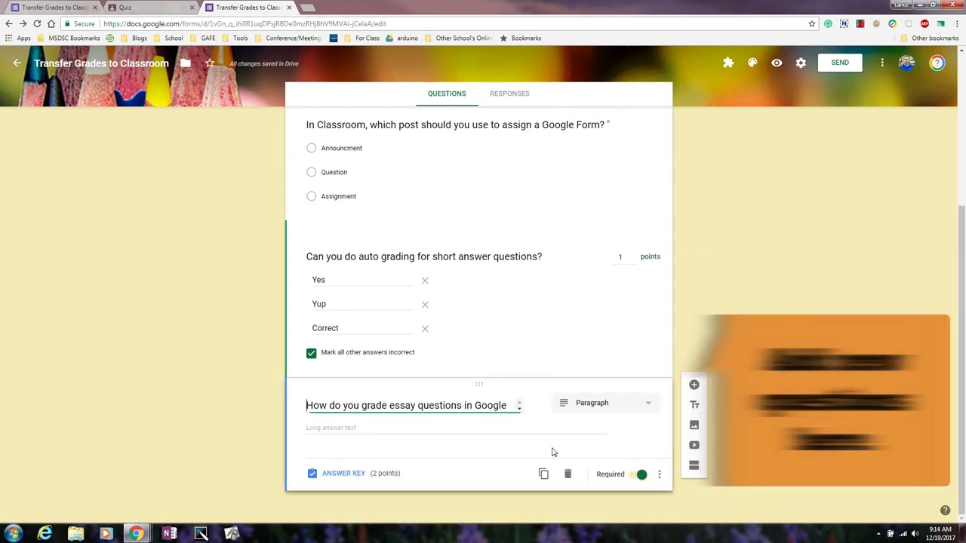
left_click(694, 391)
left_click(641, 389)
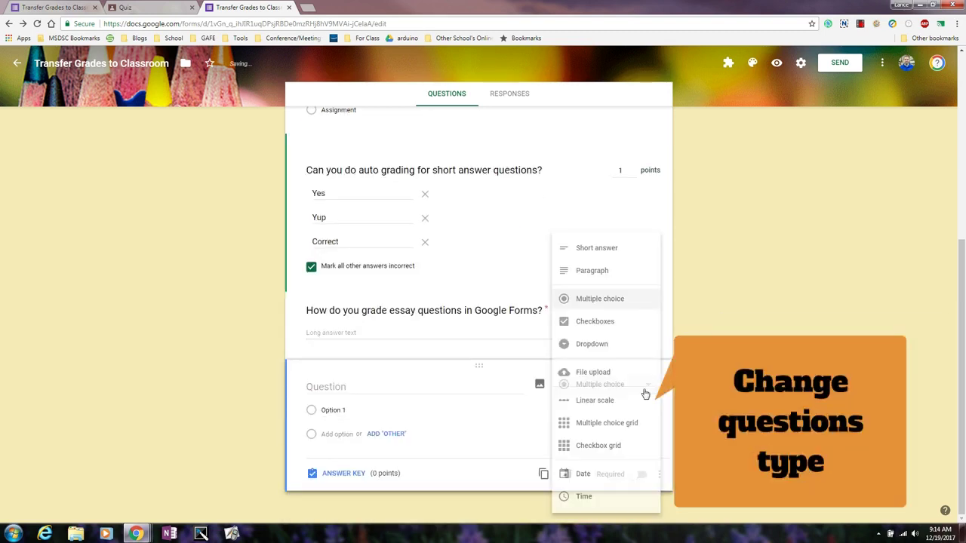
left_click(596, 249)
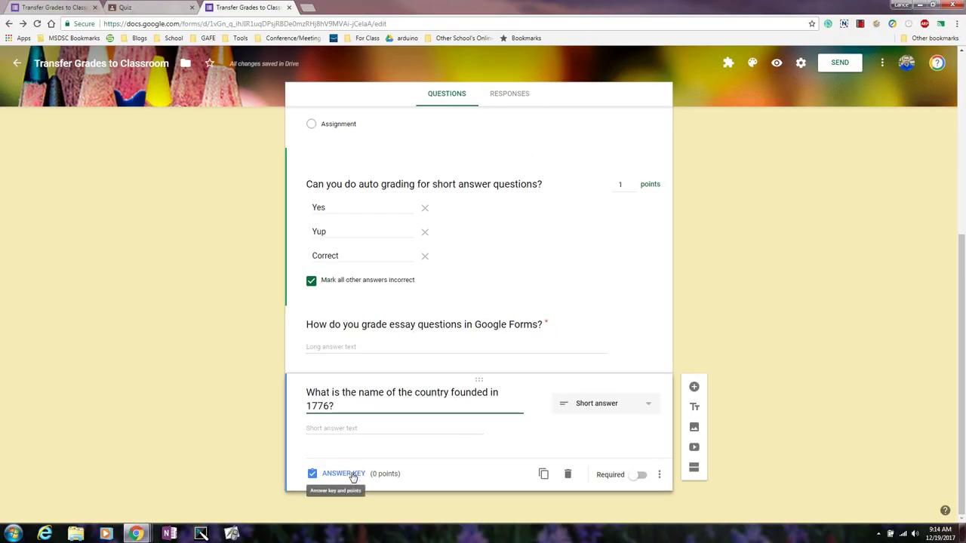
Accept USA, U.S.A., United States of America and United States, marking others incorrect, worth 1 point.
left_click(353, 475)
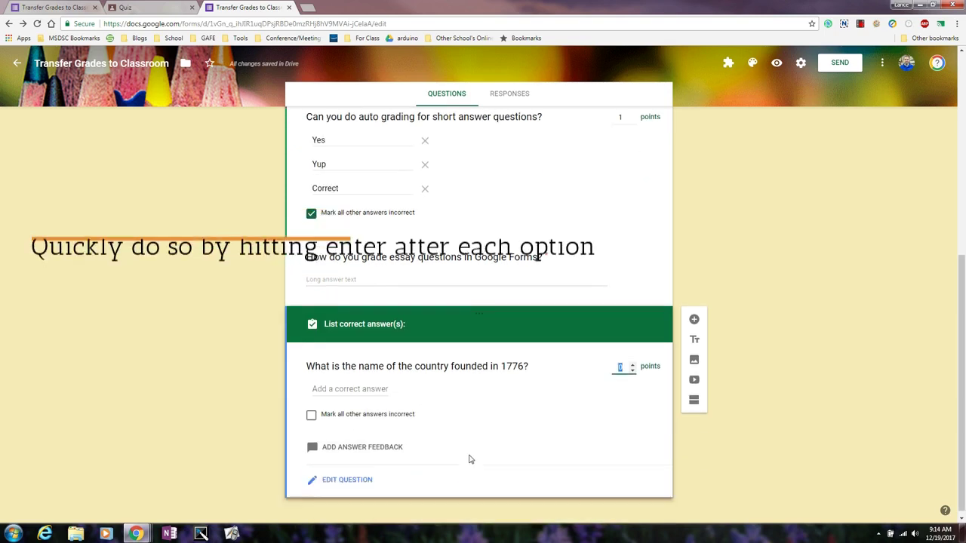
left_click(365, 382)
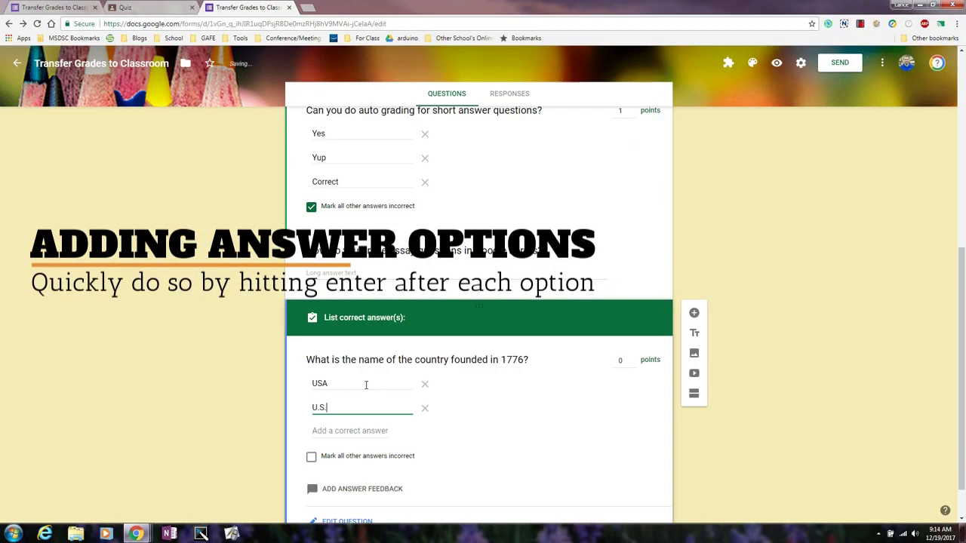
key("Return")
type("United States of America")
key("Return")
type("United States")
key("Return")
type("U")
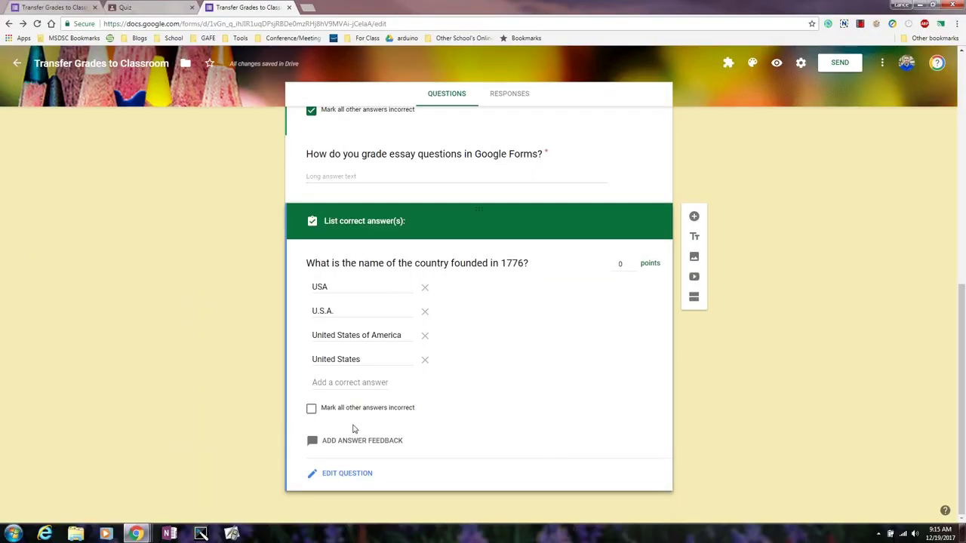
left_click(312, 411)
left_click(632, 263)
Post a Classroom assignment titled 'quiz' with the Transfer Grades to Classroom form attached.
left_click(166, 11)
mouse_move(931, 495)
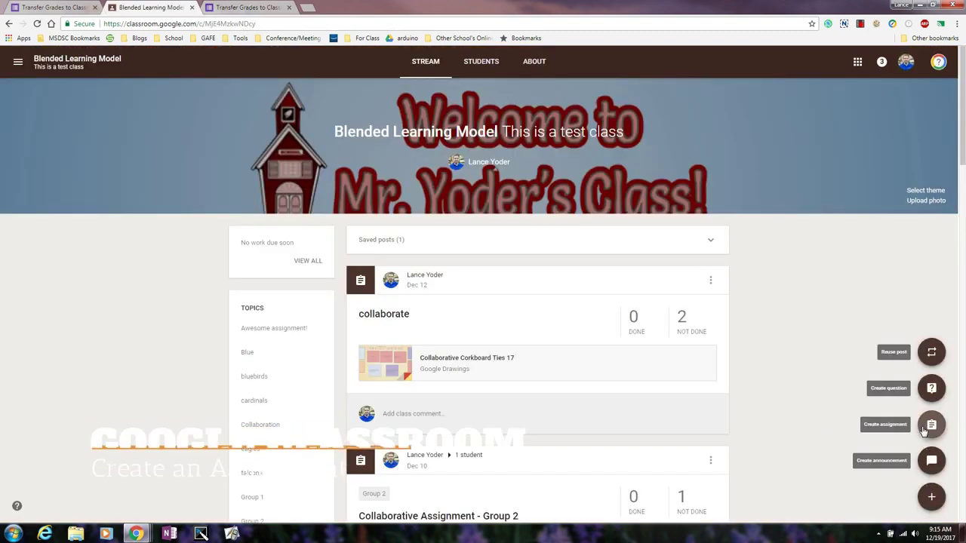
left_click(930, 425)
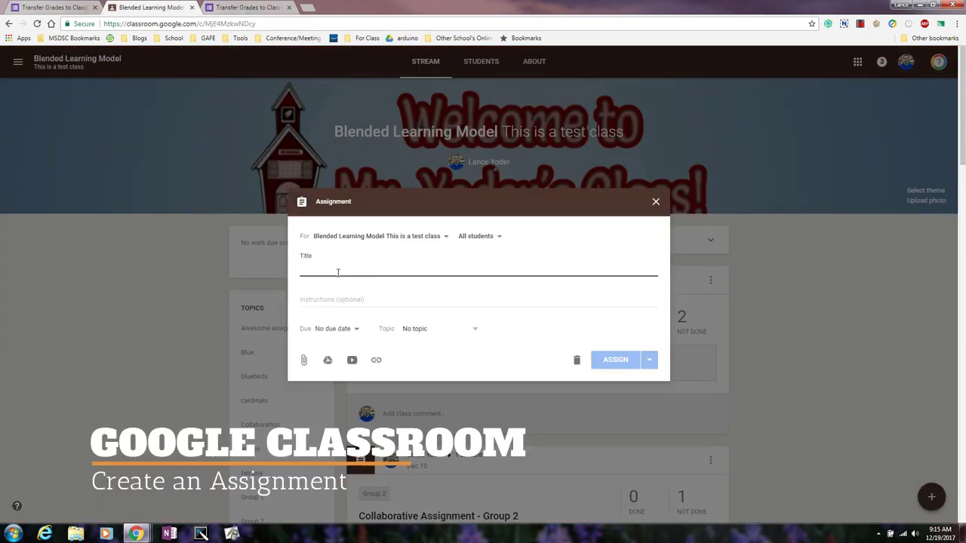
type("quiz")
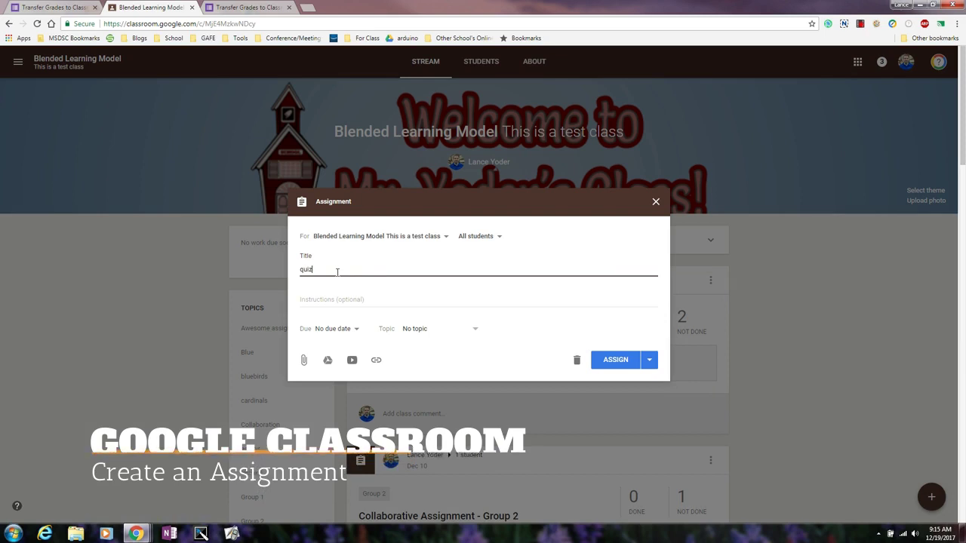
left_click(329, 360)
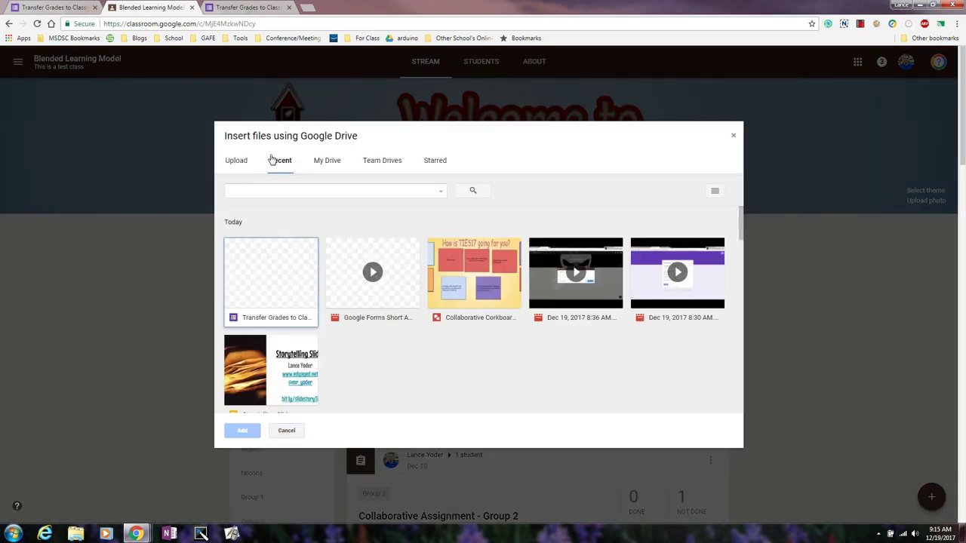
left_click(286, 272)
left_click(242, 430)
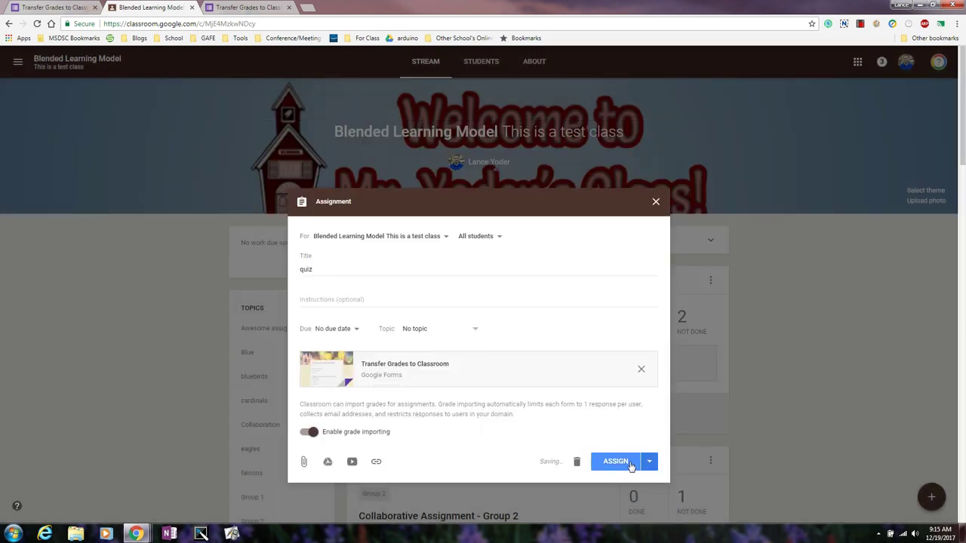
left_click(631, 465)
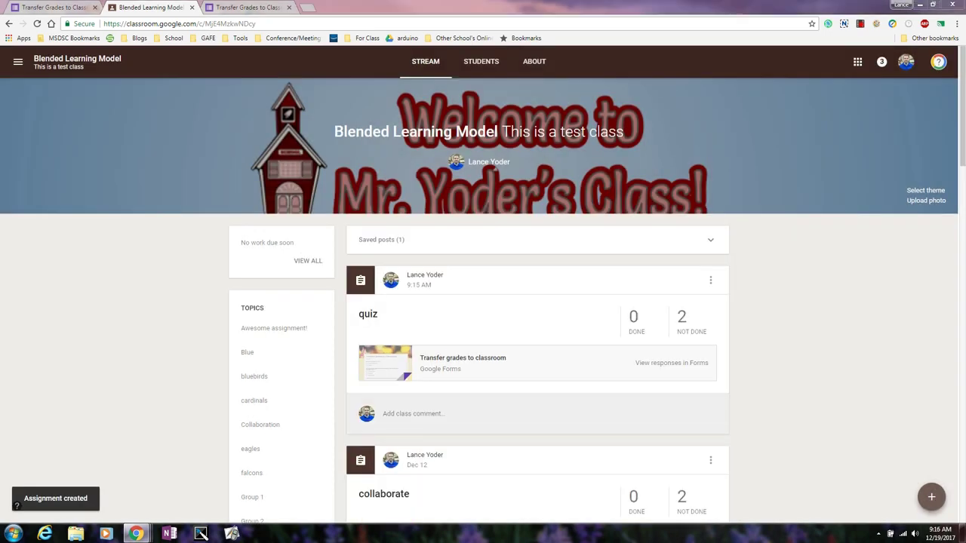
Bring the student's browser window on screen, refresh the stream to show the quiz, and maximize it.
left_click_drag(964, 34, 289, 34)
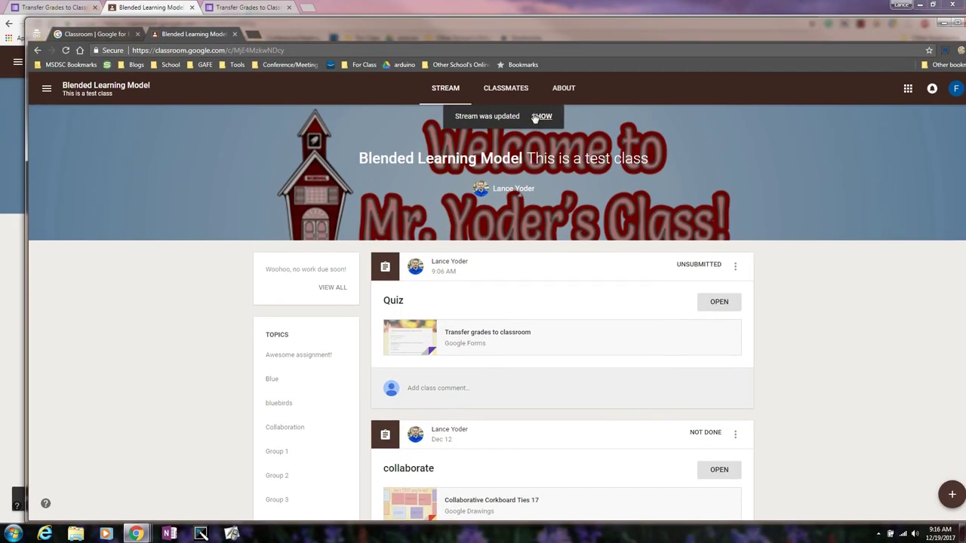
left_click(541, 116)
left_click_drag(598, 27, 558, 24)
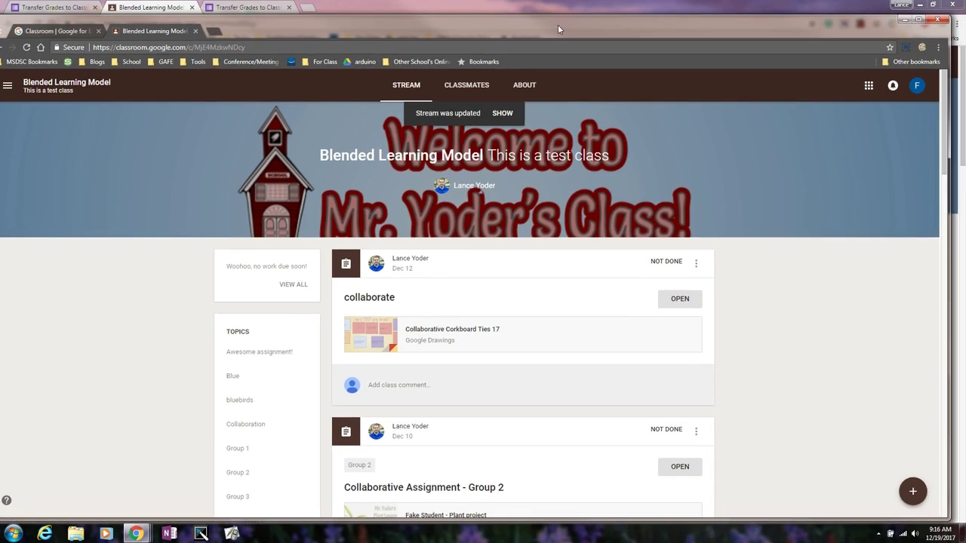
left_click(503, 112)
double_click(918, 23)
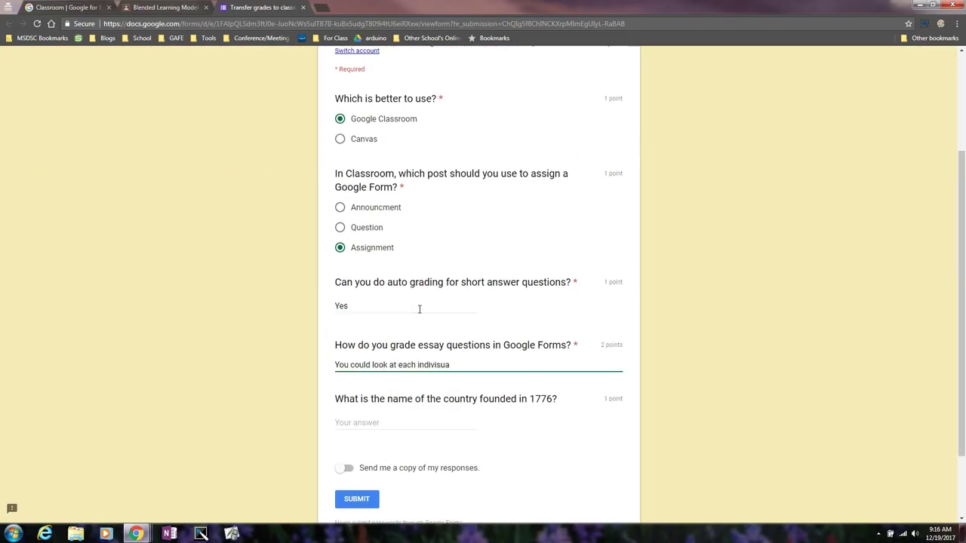
Write the essay answer about grading responses and answer the 1776 question with United States of America.
type("rm. ")
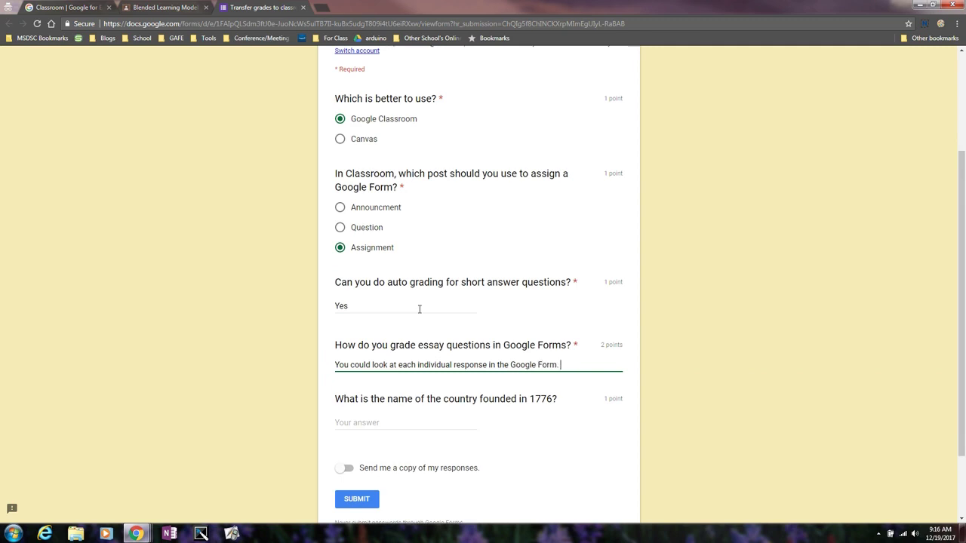
type("nd assign a number of points accordingly. You can also look at the quest")
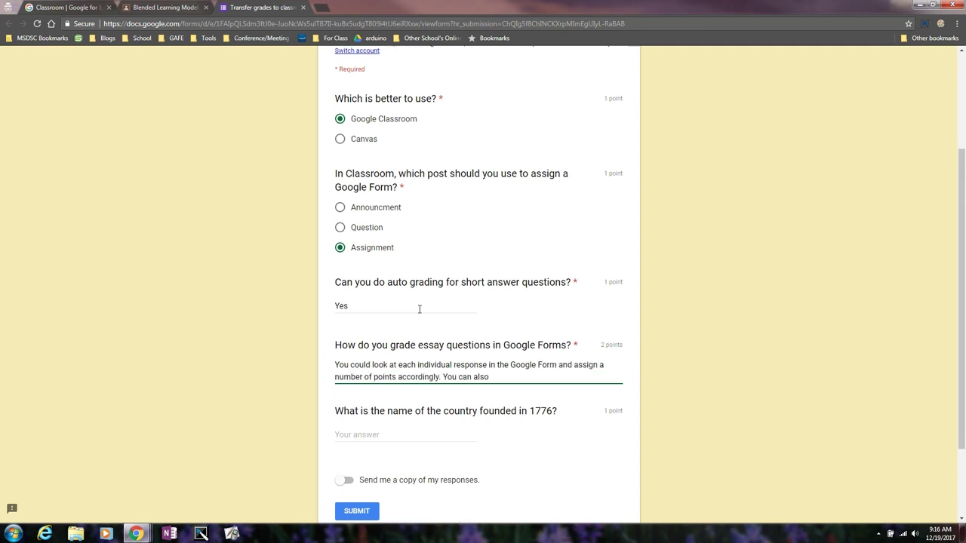
key("BackSpace")
key("BackSpace")
key("BackSpace")
key("BackSpace")
key("BackSpace")
type("responses based upon the question. This is easier as you can look at all the respo")
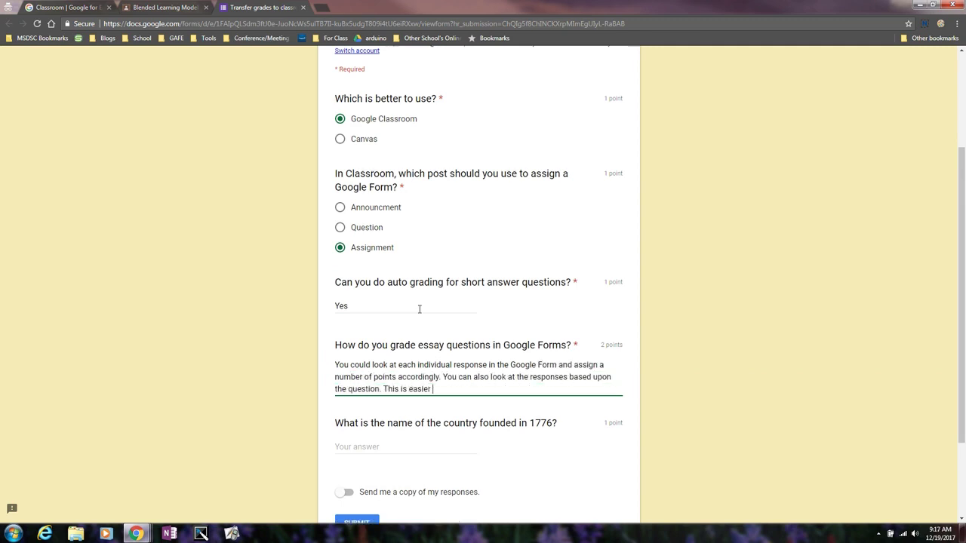
type("nses for one question.")
scroll(418, 309, "down", 2)
left_click(410, 332)
type("United States of America")
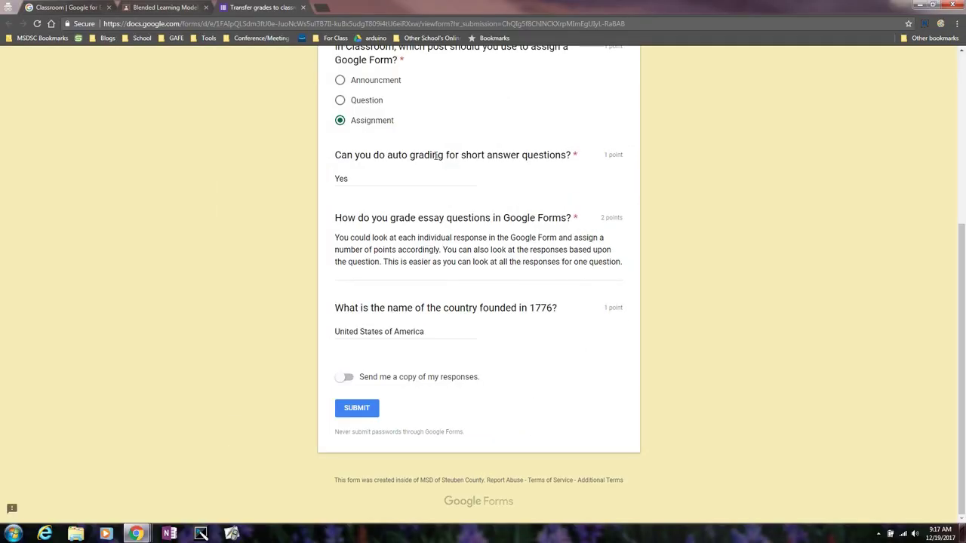
Submit the student's quiz, review the 4/6 scored form, and return to the confirmation tab.
left_click(368, 415)
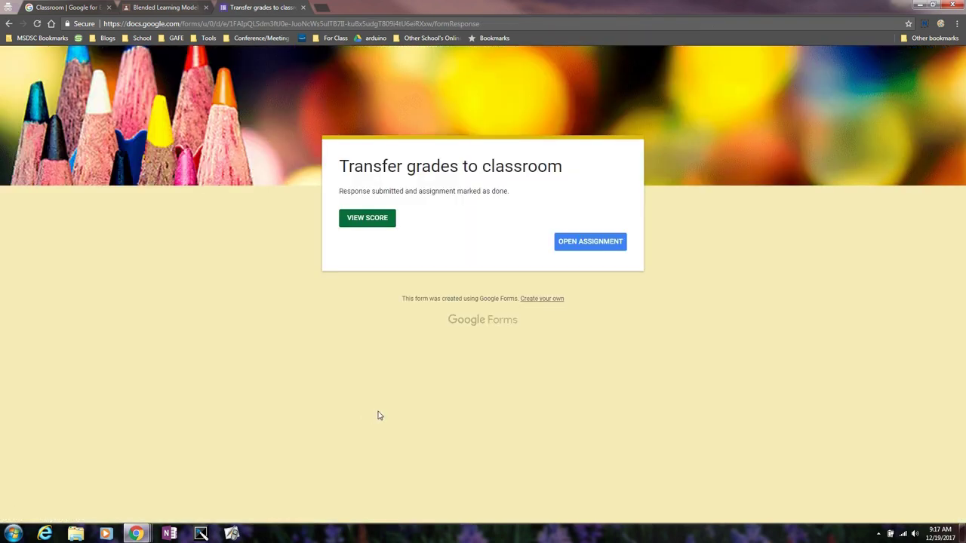
left_click(377, 223)
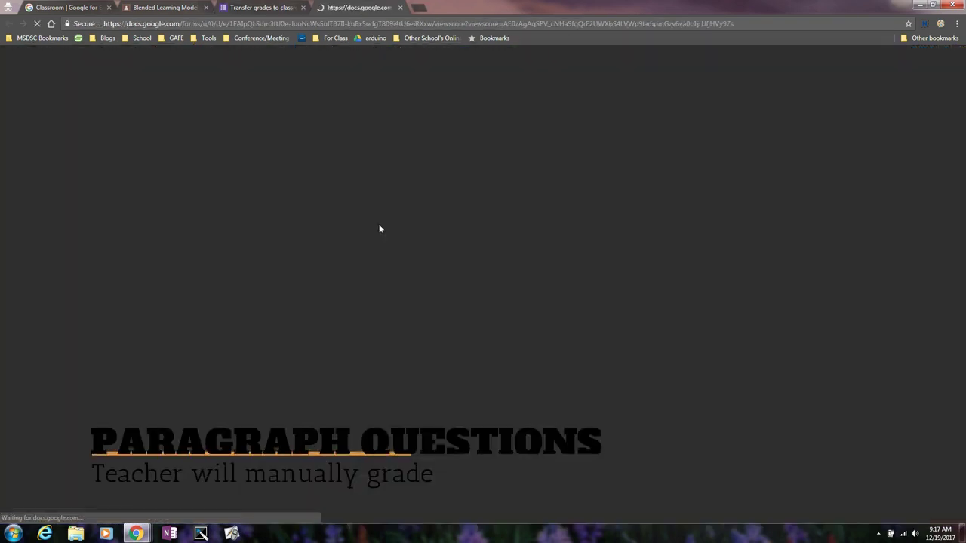
scroll(485, 327, "down", 3)
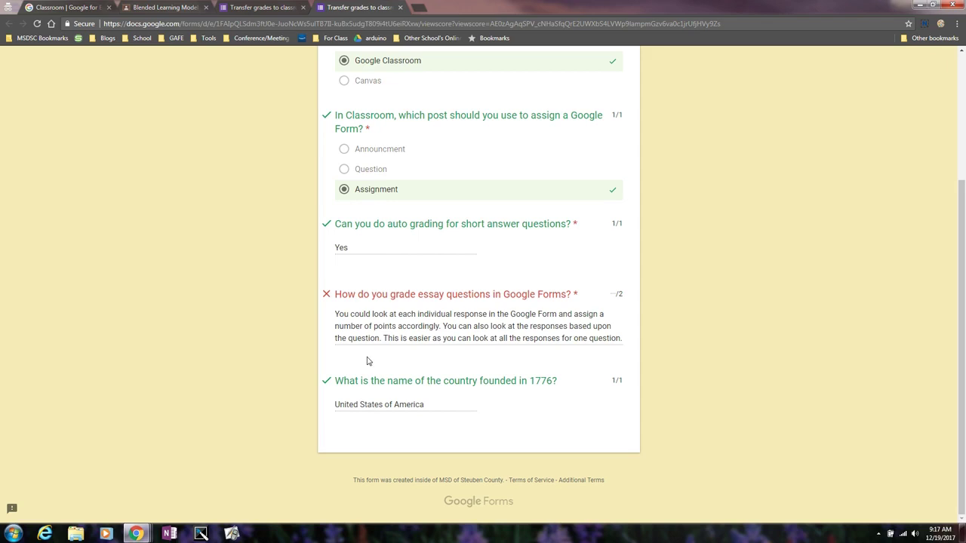
scroll(453, 388, "up", 2)
scroll(508, 390, "down", 2)
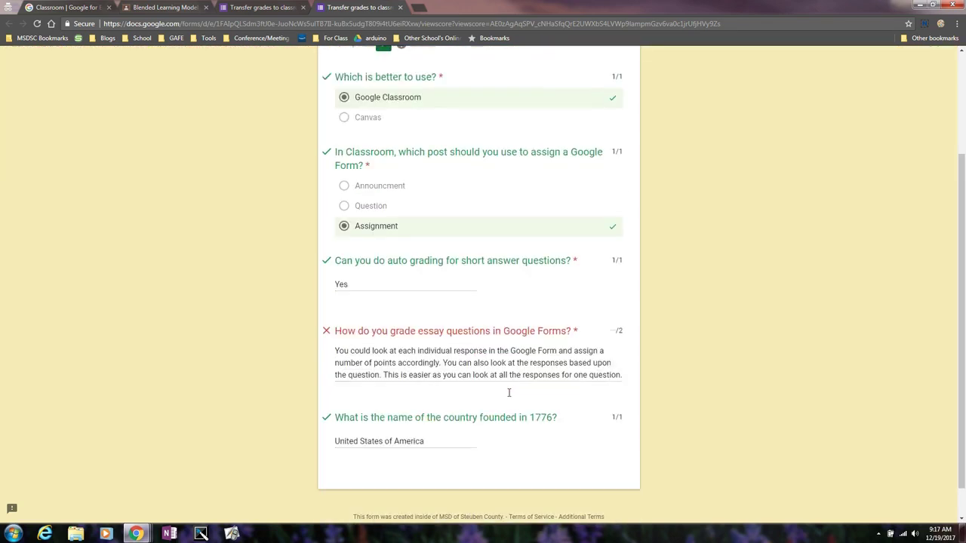
scroll(414, 239, "up", 3)
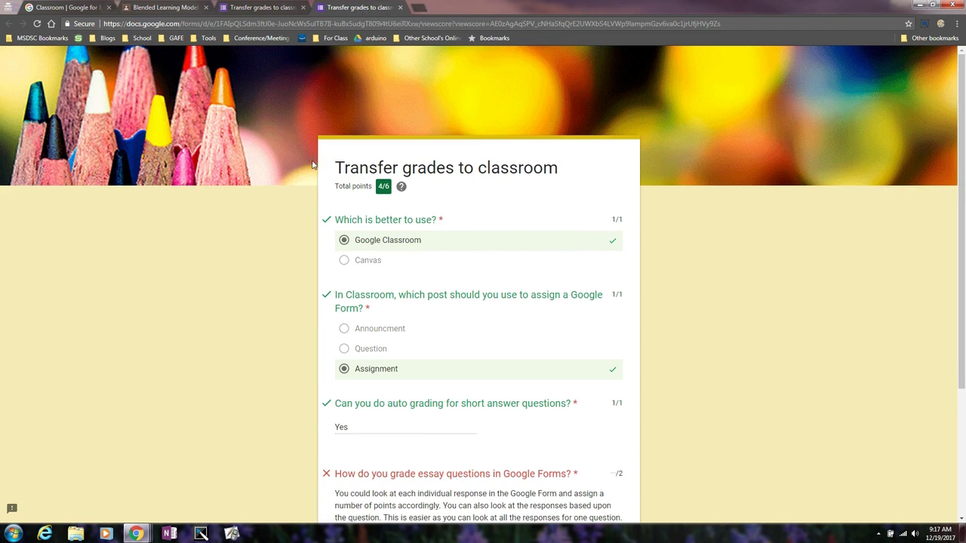
left_click(271, 9)
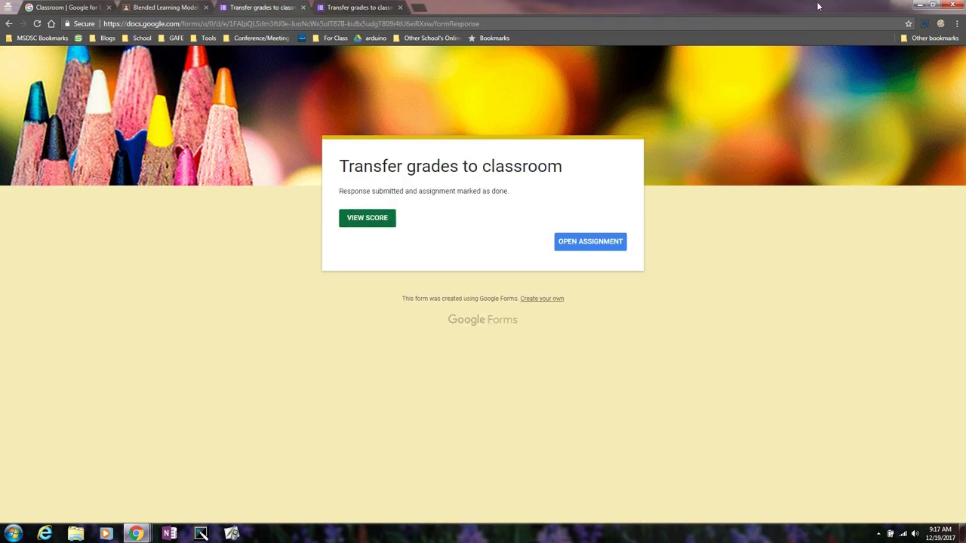
Open the Classroom post's quiz form in edit mode and view its Responses summary: 1 response, 4/6 average.
key("alt+Tab")
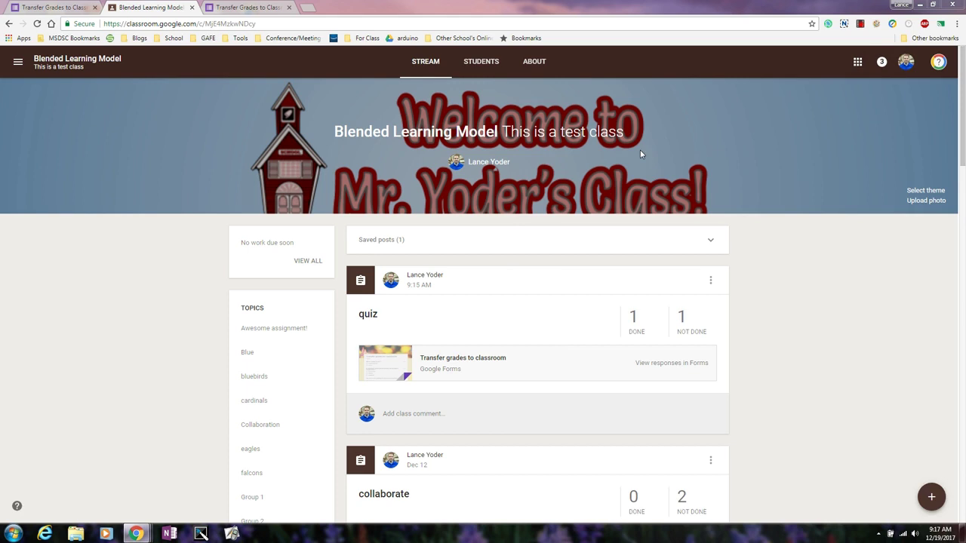
left_click(396, 368)
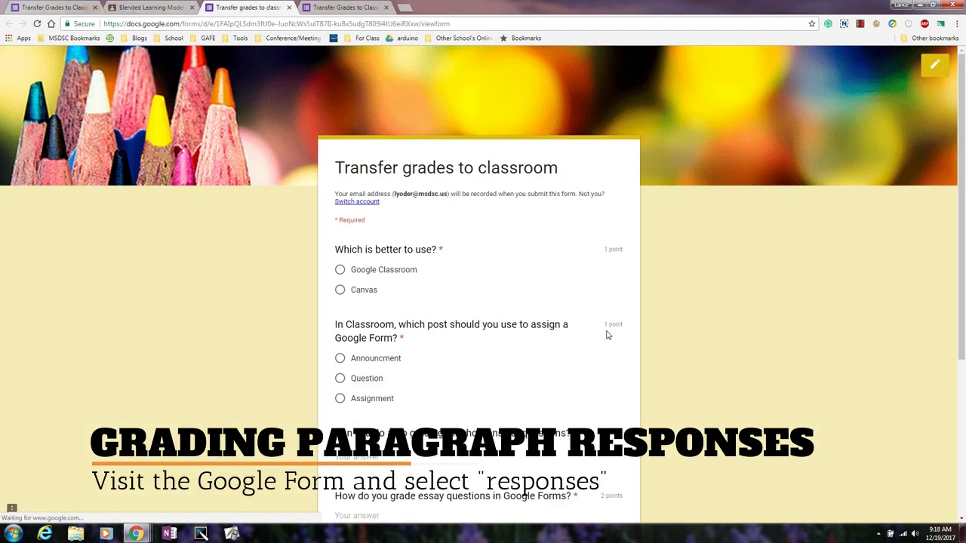
left_click(937, 66)
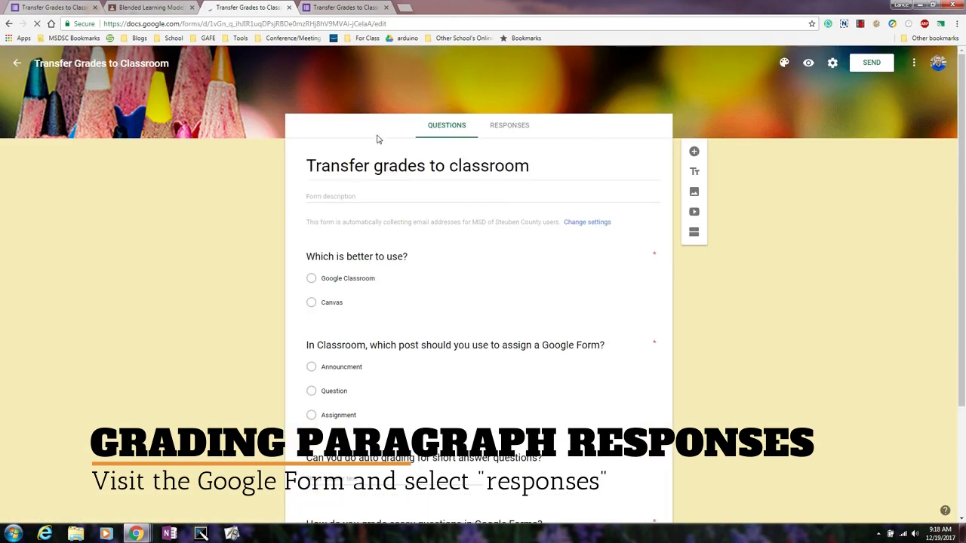
left_click(511, 126)
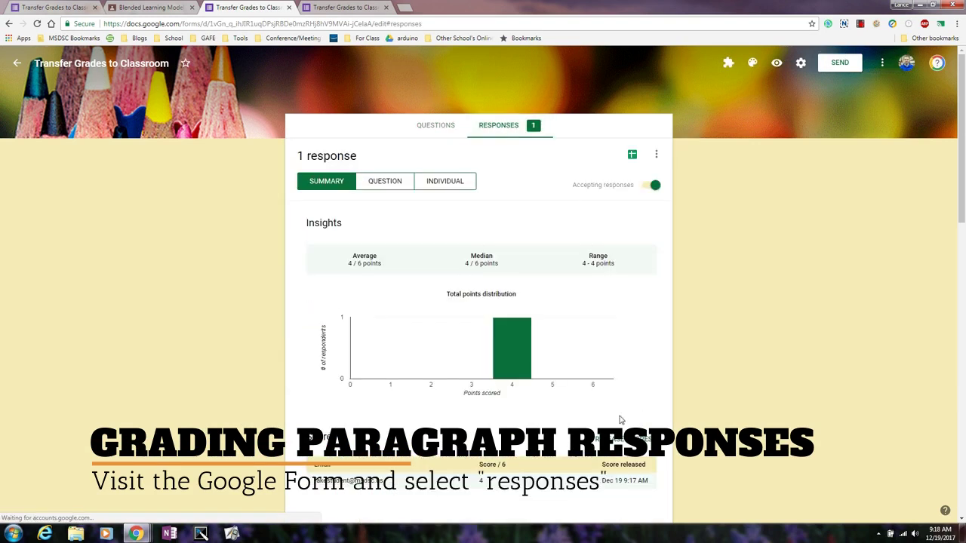
Page through per-question responses to the 1776 question, mark United States of America correct, and save.
left_click(388, 187)
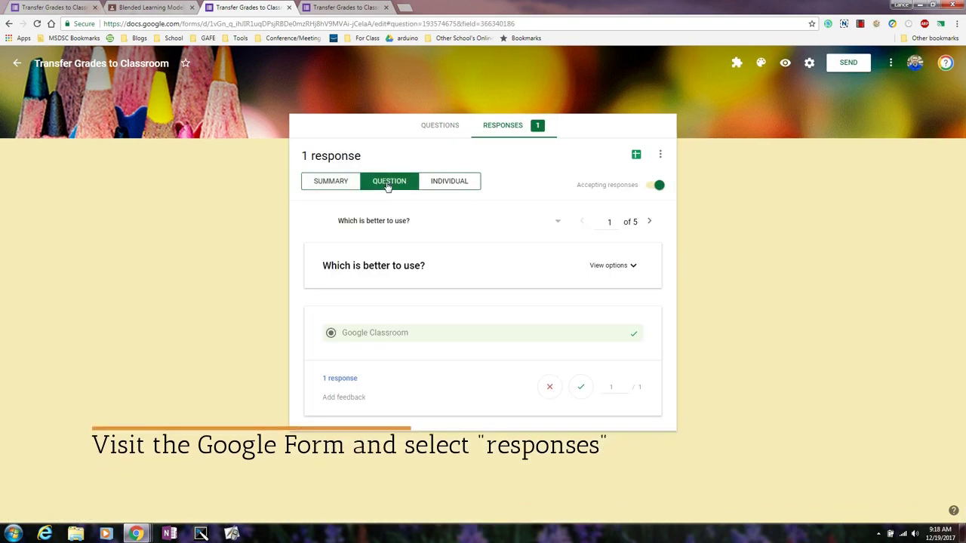
left_click(448, 187)
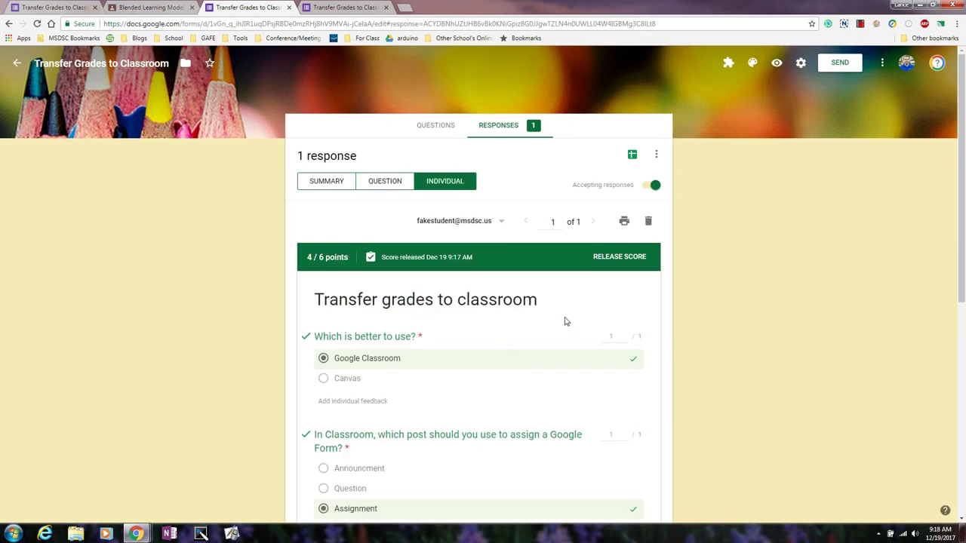
left_click(372, 182)
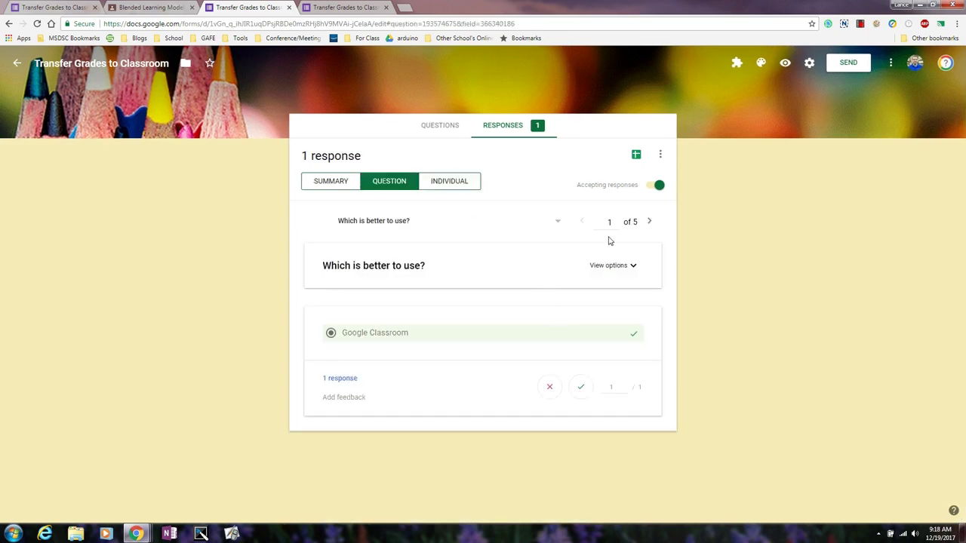
left_click(650, 222)
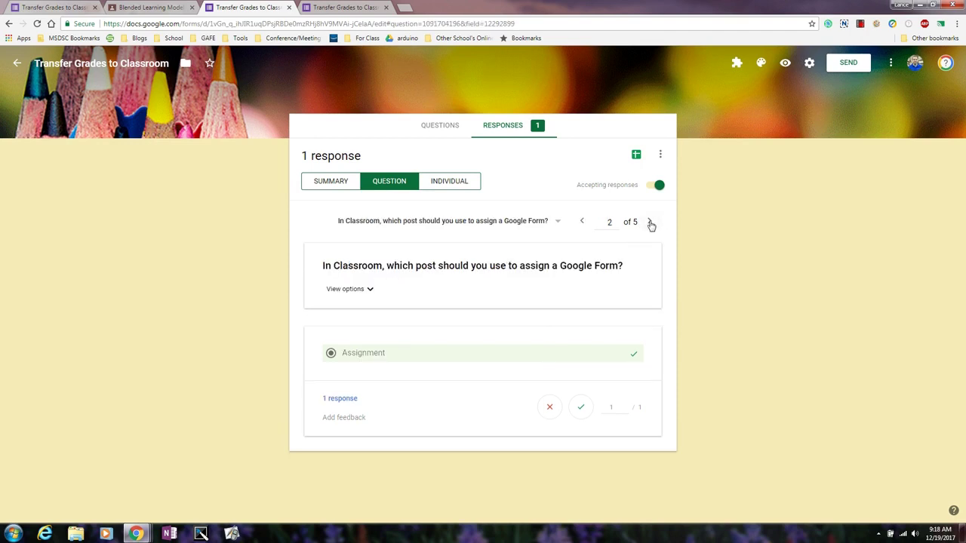
left_click(649, 222)
left_click(650, 223)
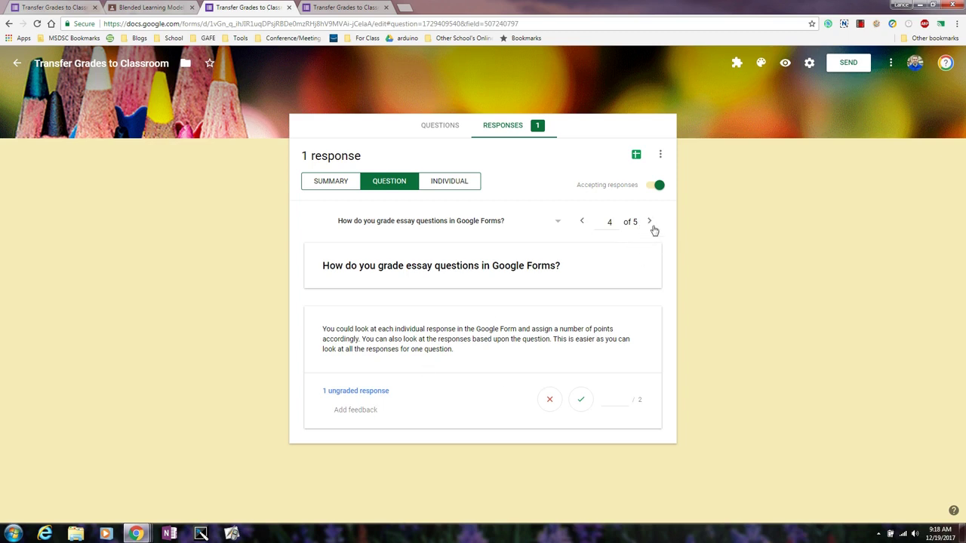
left_click(651, 226)
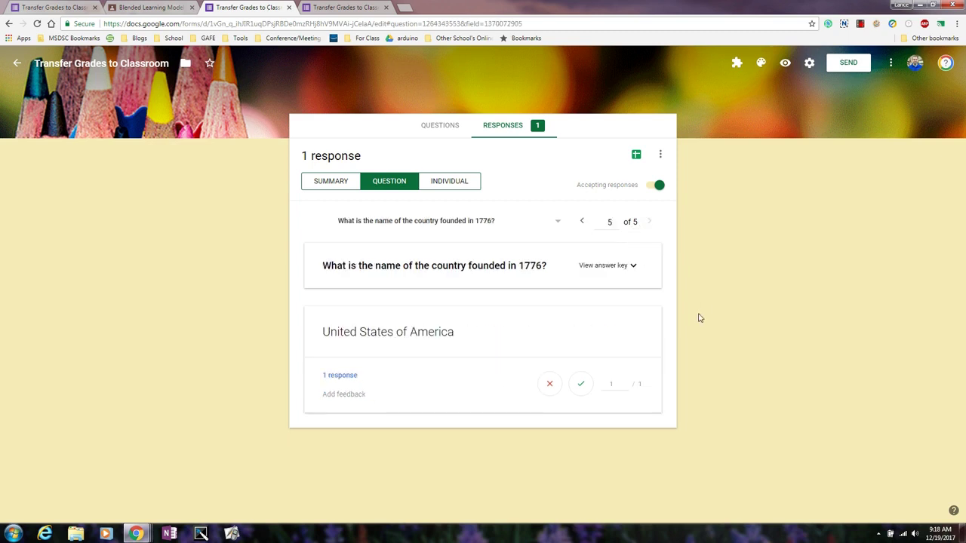
left_click(580, 387)
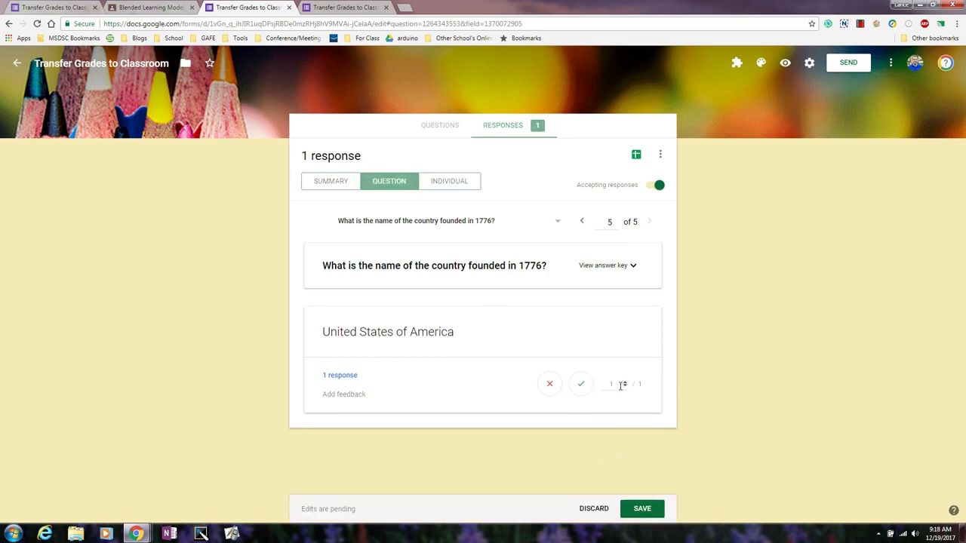
left_click(633, 511)
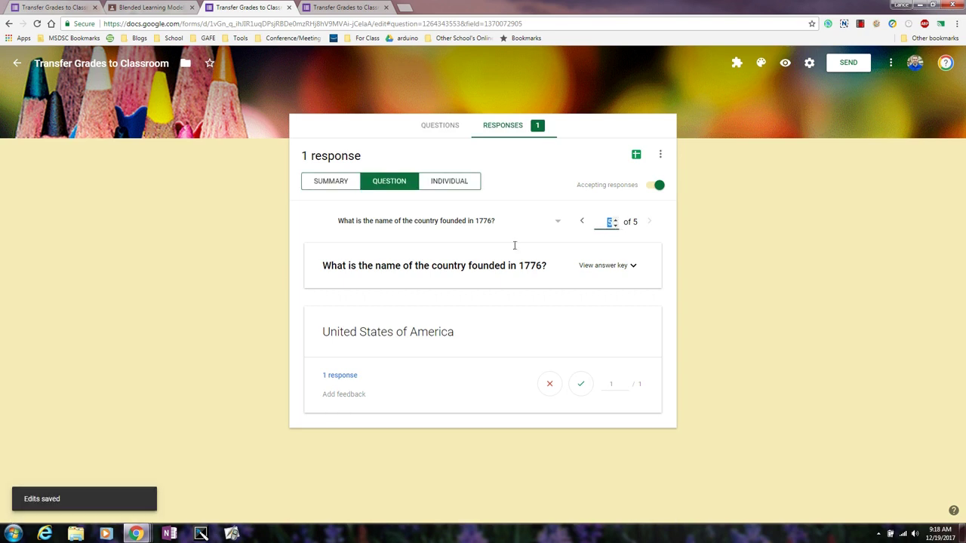
Release the student's 4/6 score from their individual response, sending an e-mail notification.
left_click(454, 182)
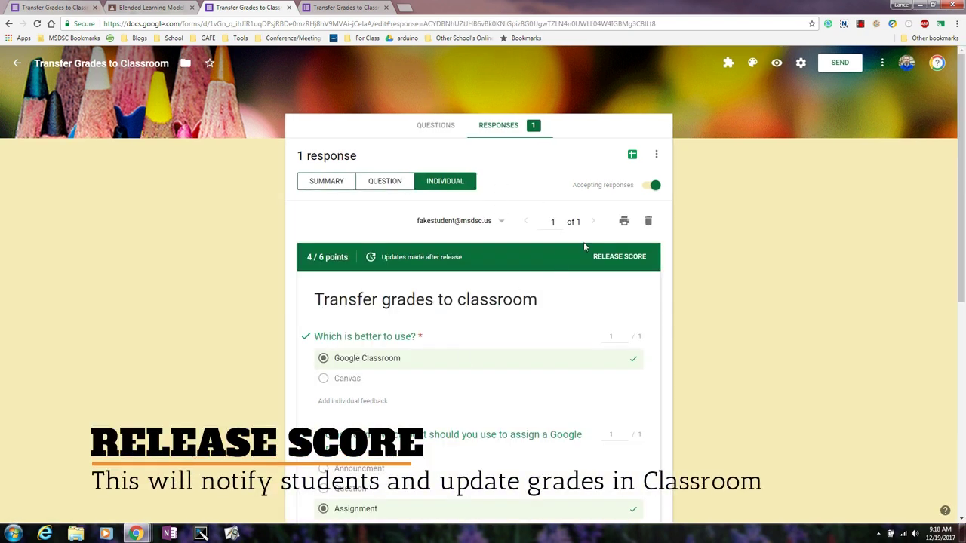
left_click(617, 257)
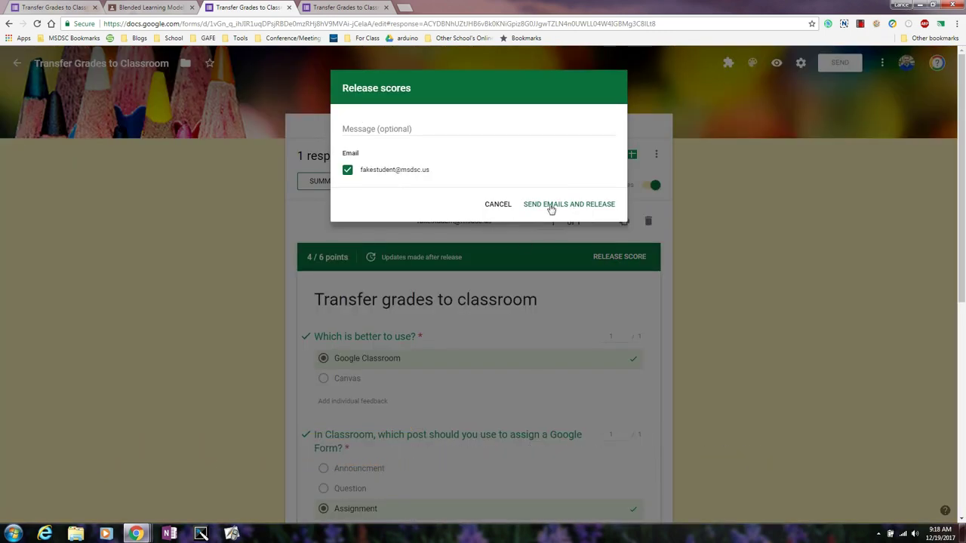
left_click(556, 210)
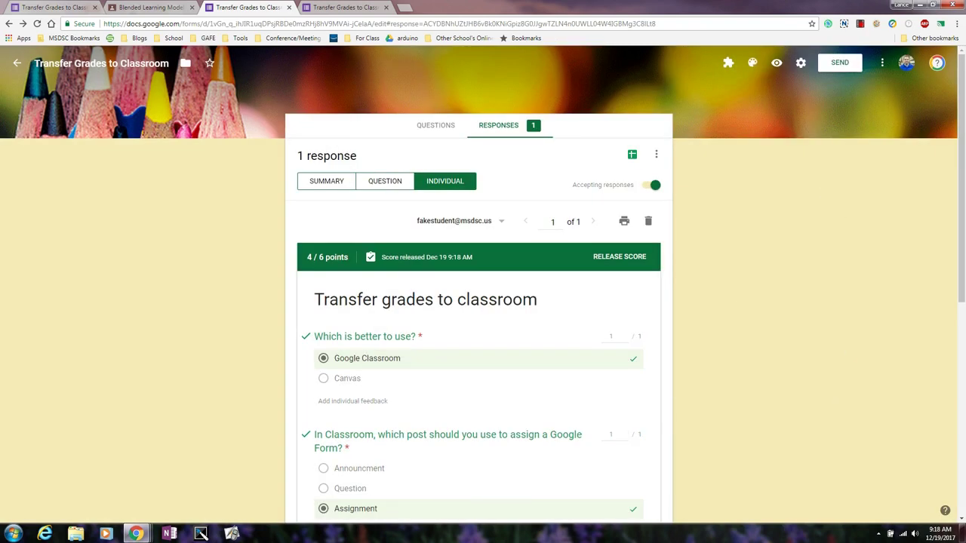
In the maximized student window, view the 4/6 score page with the 1776 answer marked correct.
key("alt+Tab")
left_click_drag(661, 102, 462, 21)
left_click(387, 236)
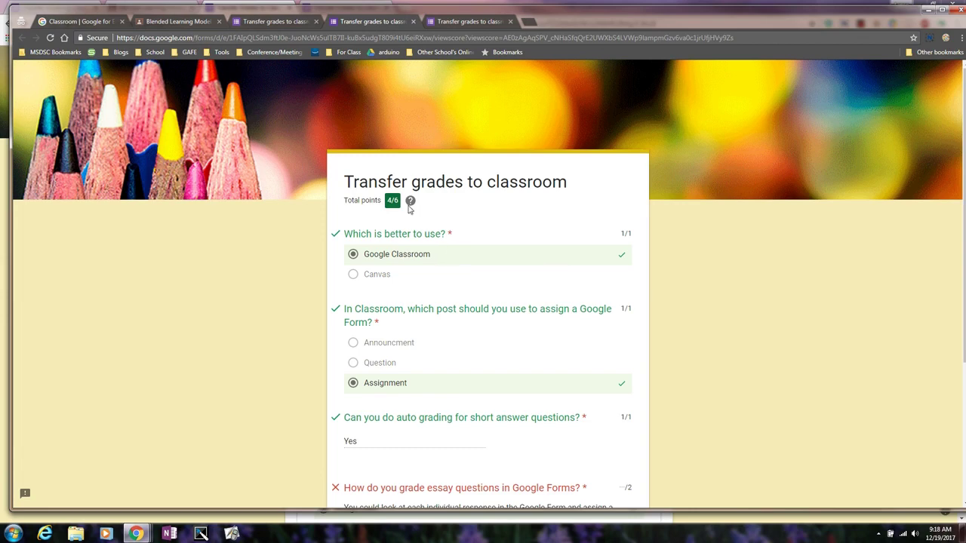
scroll(685, 367, "down", 2)
scroll(681, 372, "up", 2)
scroll(680, 371, "down", 3)
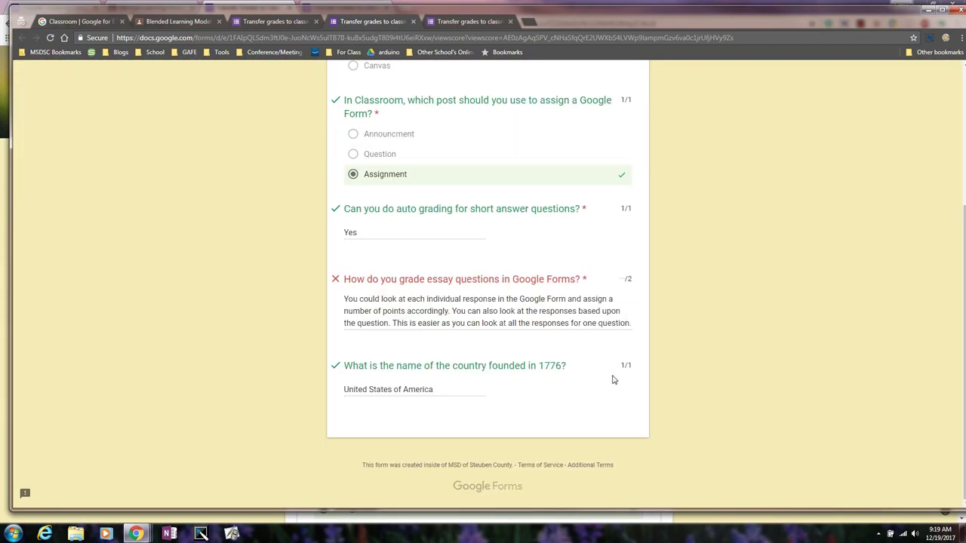